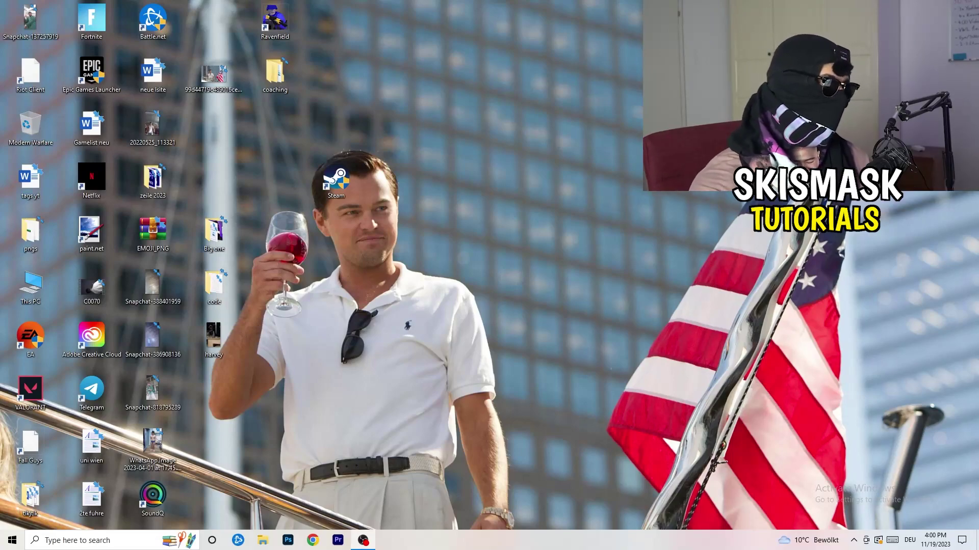
# Open the Xbox Game Bar page in Gaming settings, where the Game Bar is off
pyautogui.click(13, 539)
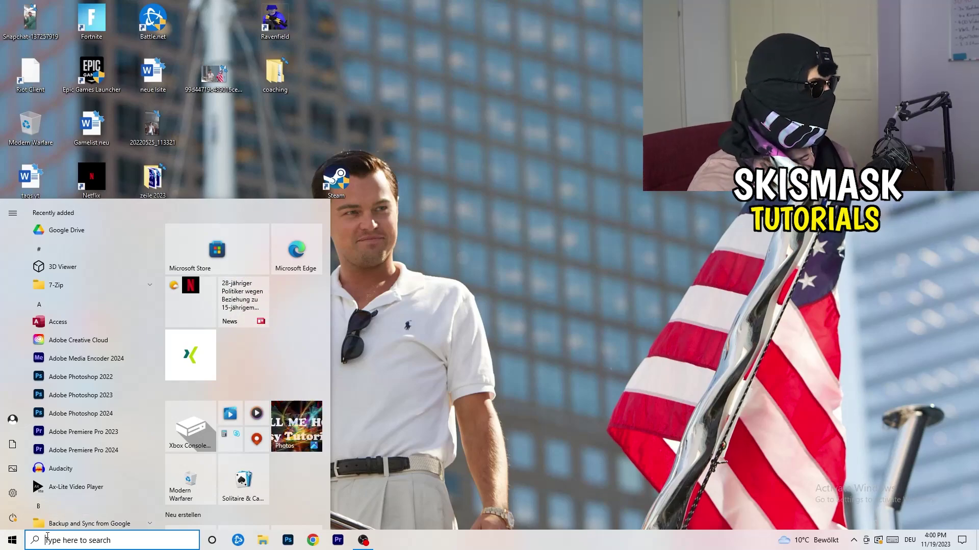
pyautogui.click(13, 493)
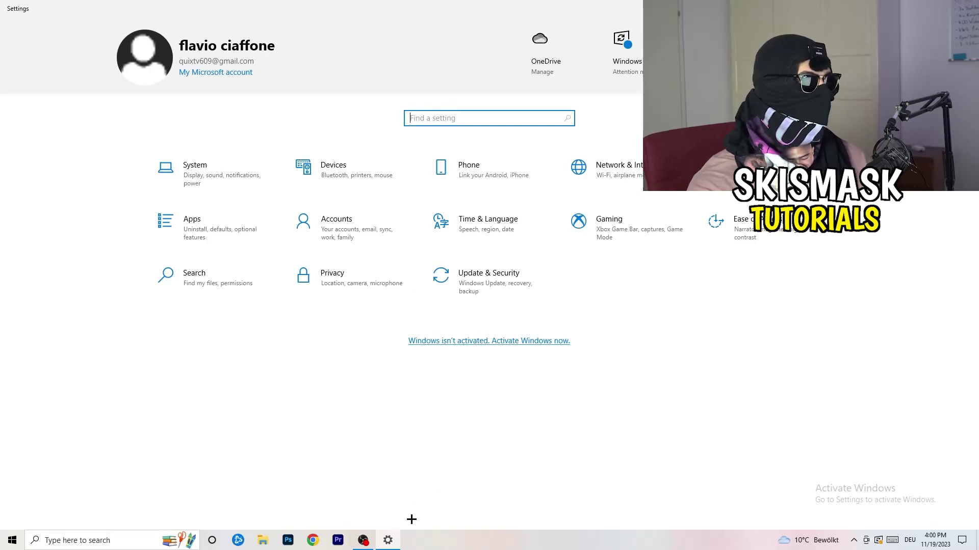
pyautogui.click(634, 250)
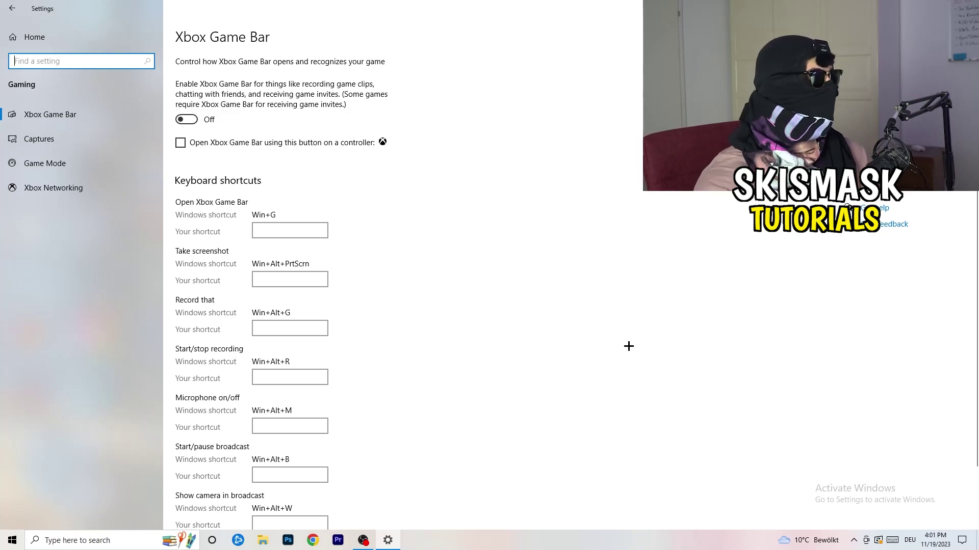
# Show the Captures page to confirm background recording and game audio recording are off
pyautogui.click(81, 141)
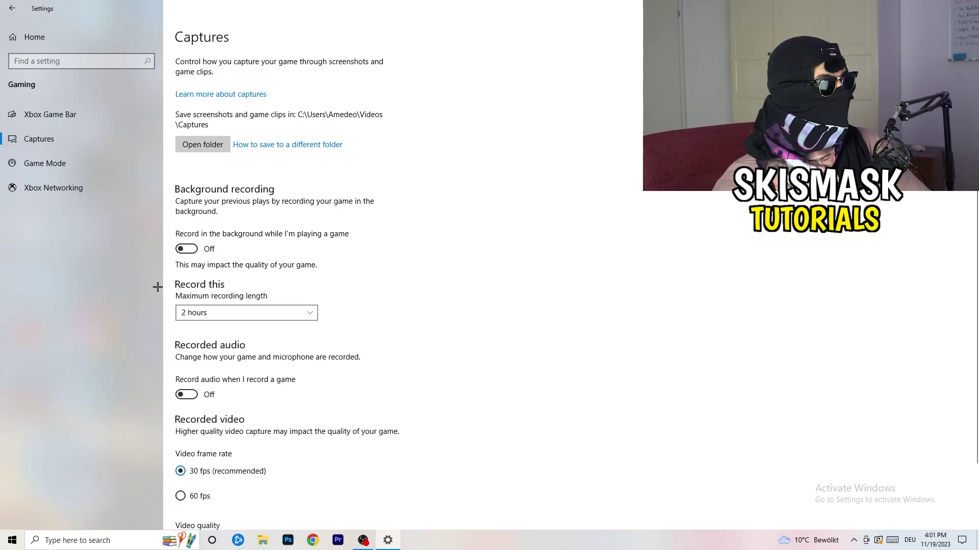
# Keep the maximum recording length at 2 hours
pyautogui.click(240, 312)
pyautogui.click(400, 281)
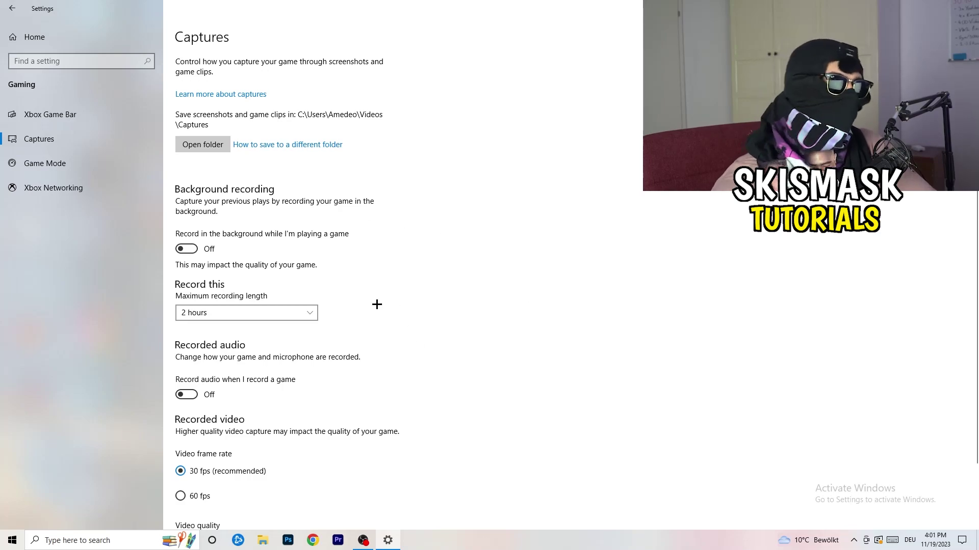
pyautogui.click(290, 311)
pyautogui.click(627, 255)
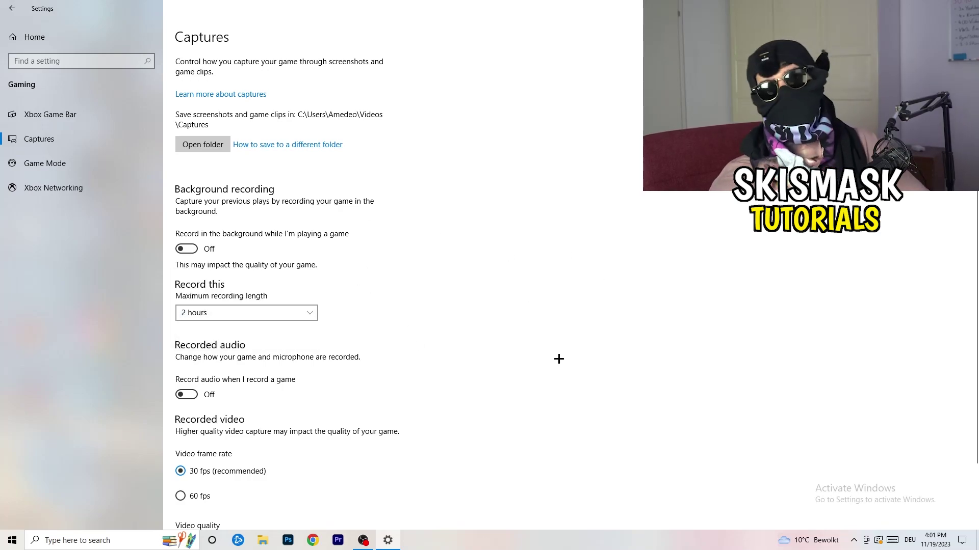
# Confirm Game Mode is switched on and close Settings
pyautogui.scroll(-3, 285, 374)
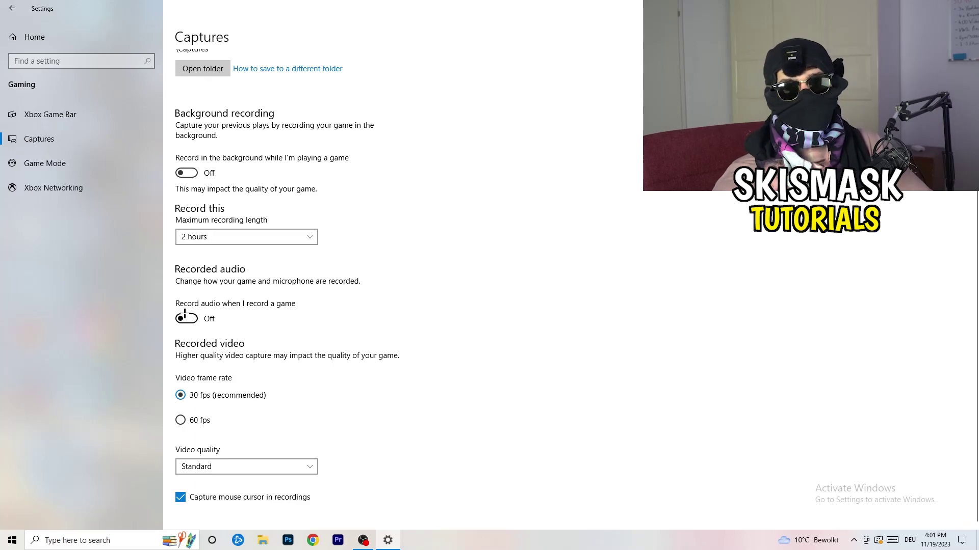
pyautogui.click(70, 162)
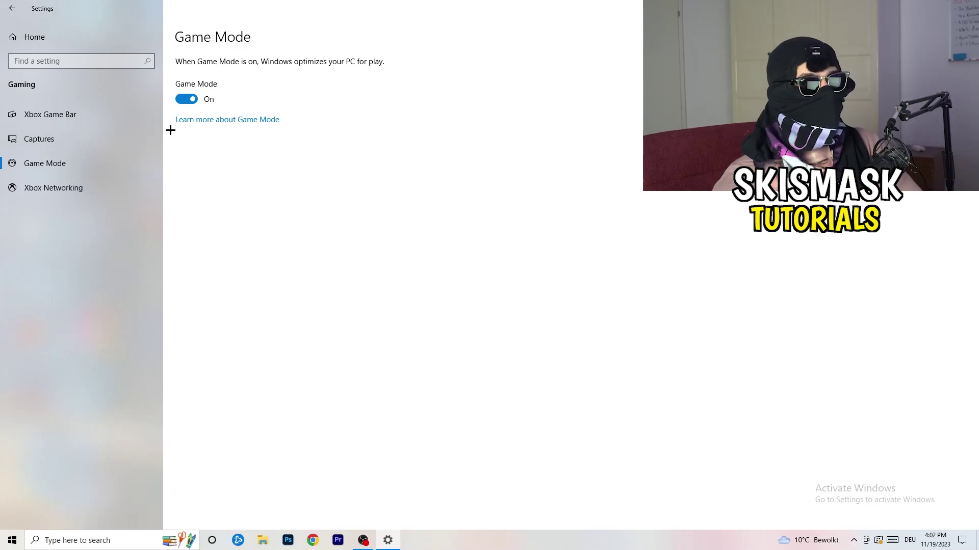
pyautogui.hotkey('alt', 'F4')
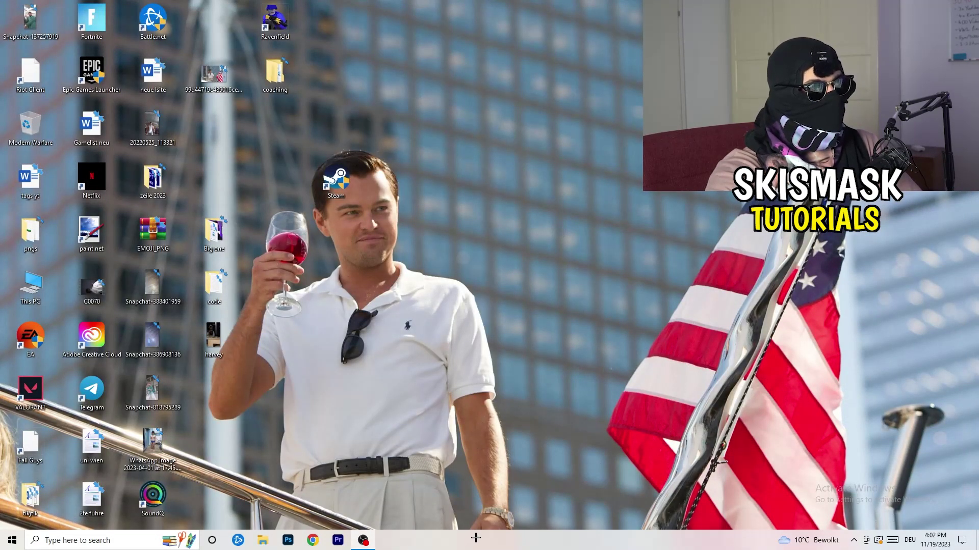
# Open Task Manager maximized with processes sorted by GPU usage, OBS Studio on top
pyautogui.moveTo(475, 538); pyautogui.dragTo(344, 479)
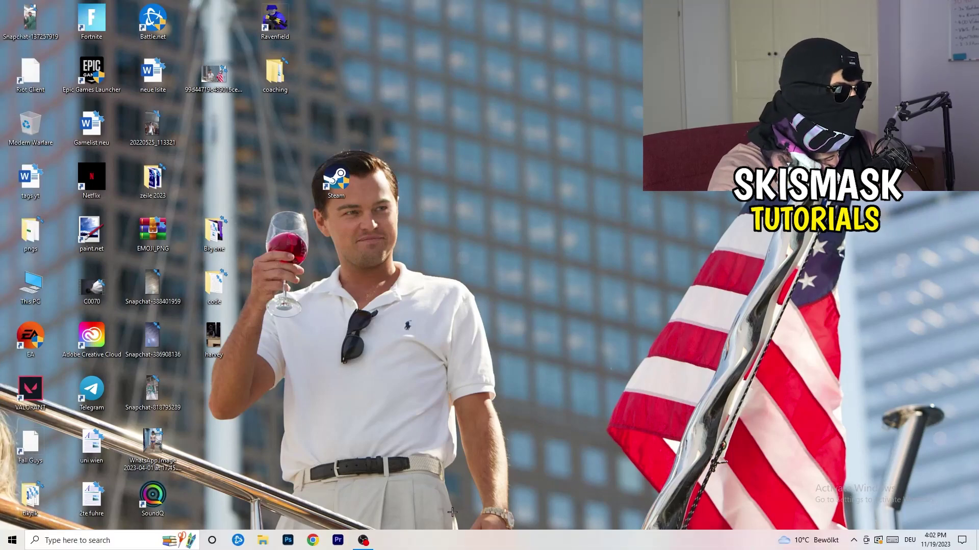
pyautogui.rightClick(491, 545)
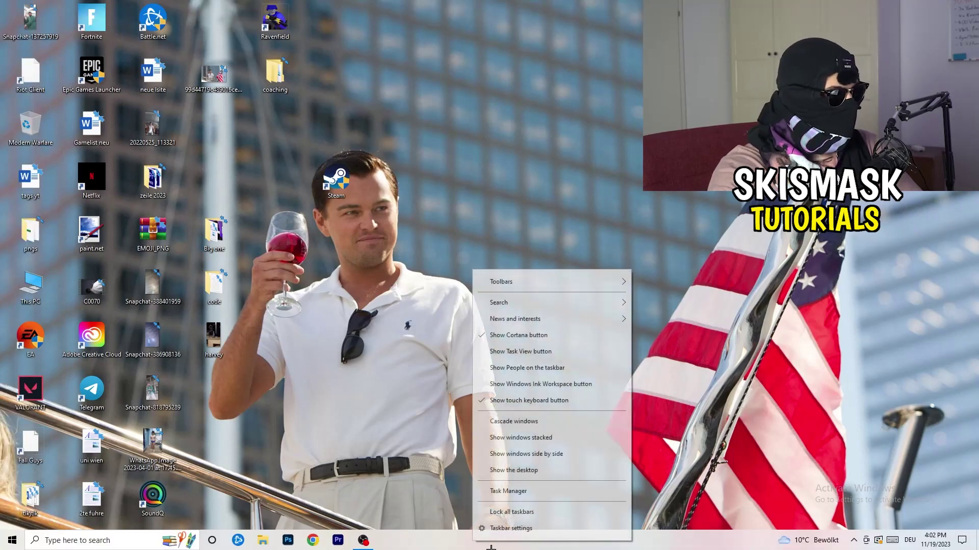
pyautogui.click(527, 492)
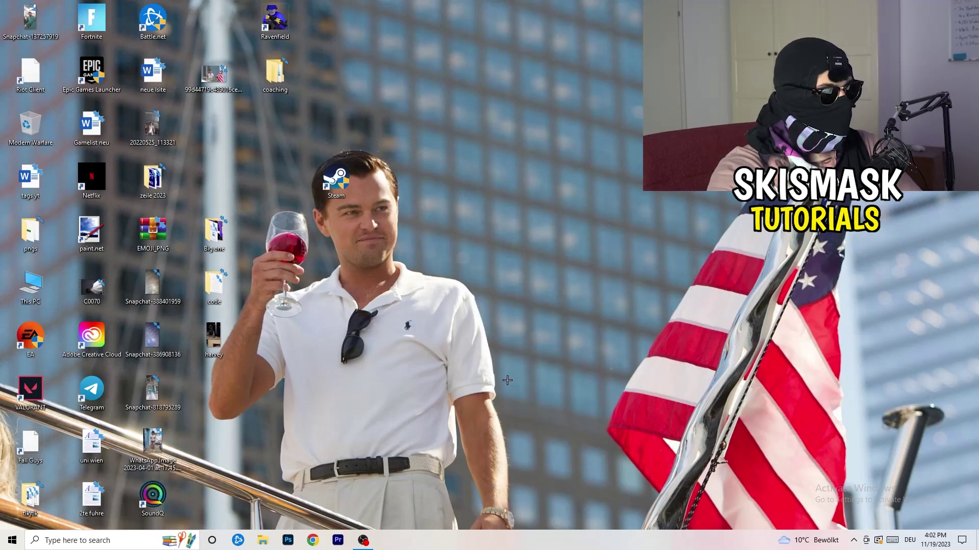
pyautogui.click(565, 26)
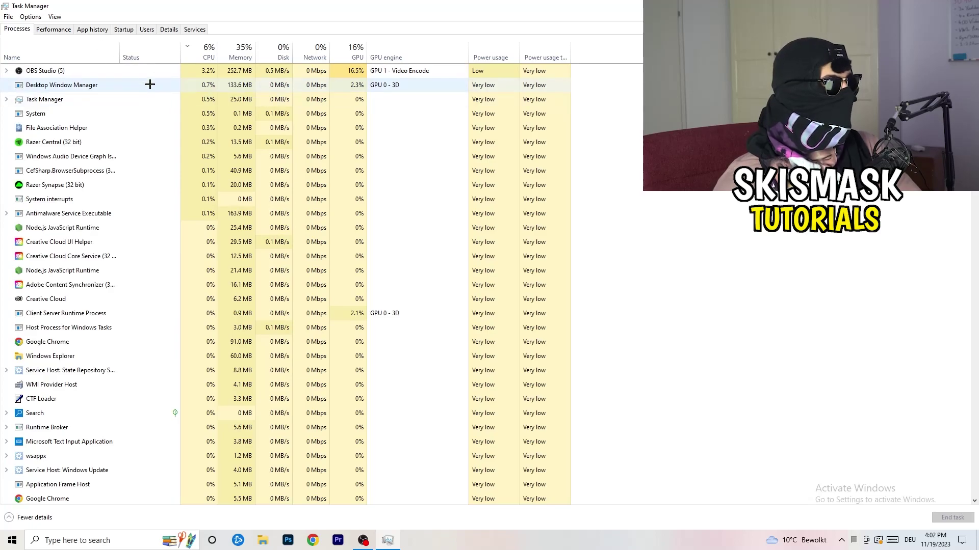
pyautogui.click(355, 47)
pyautogui.click(356, 47)
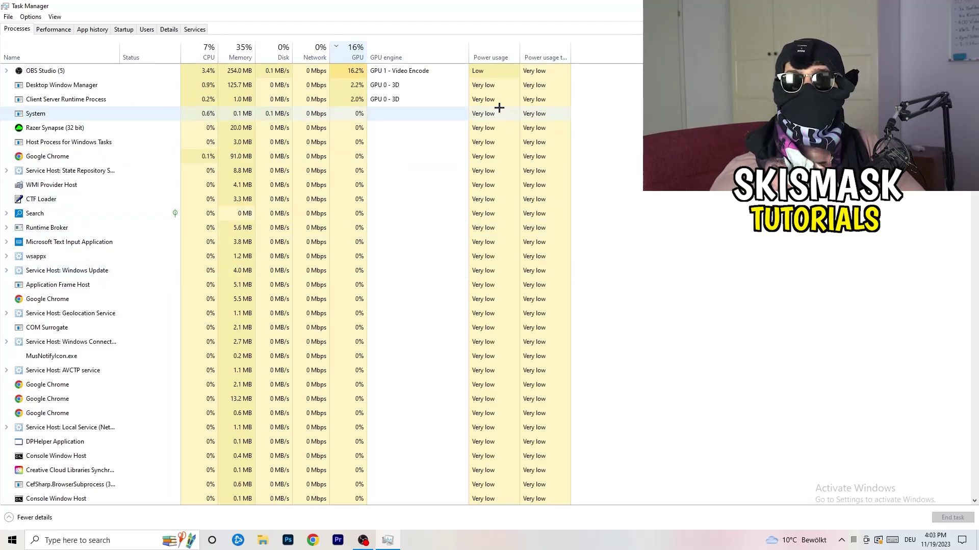
pyautogui.rightClick(355, 73)
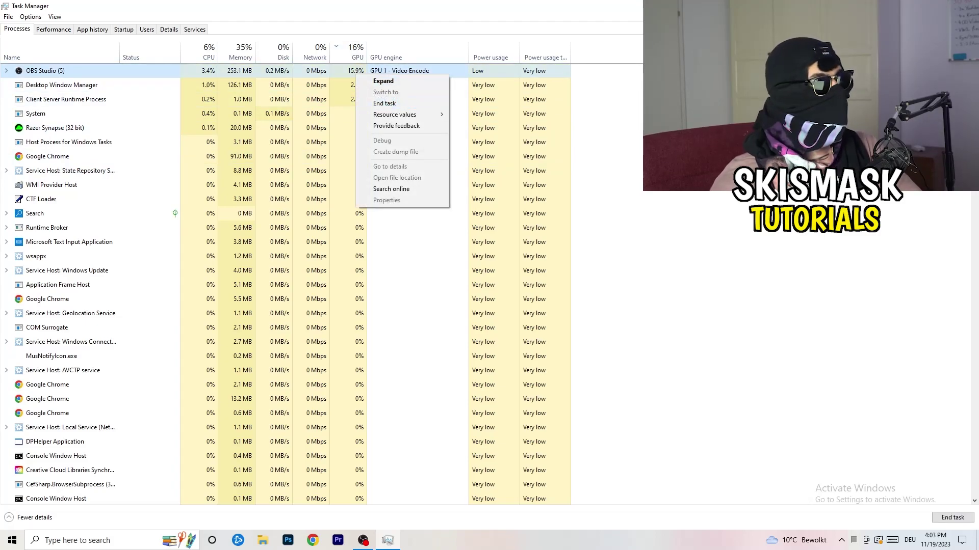
pyautogui.click(632, 122)
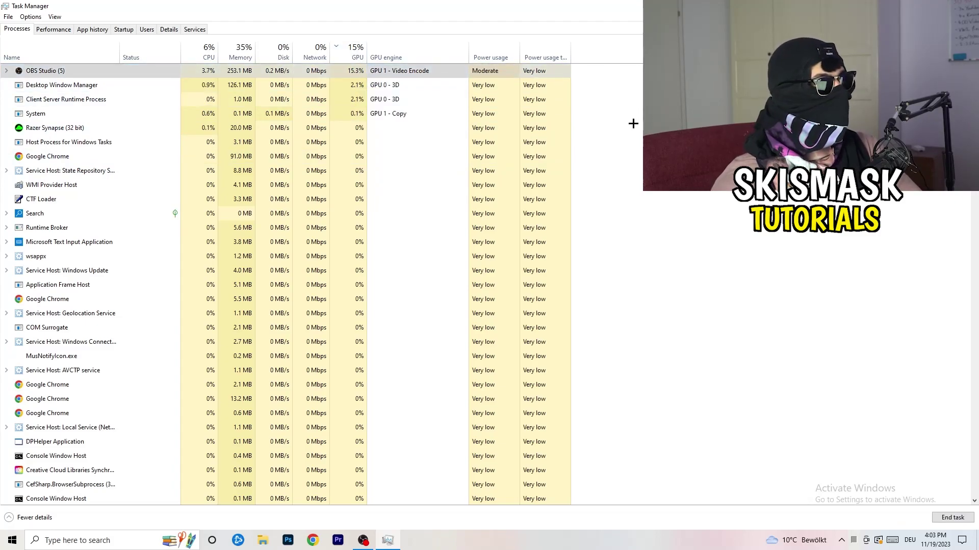
pyautogui.click(213, 47)
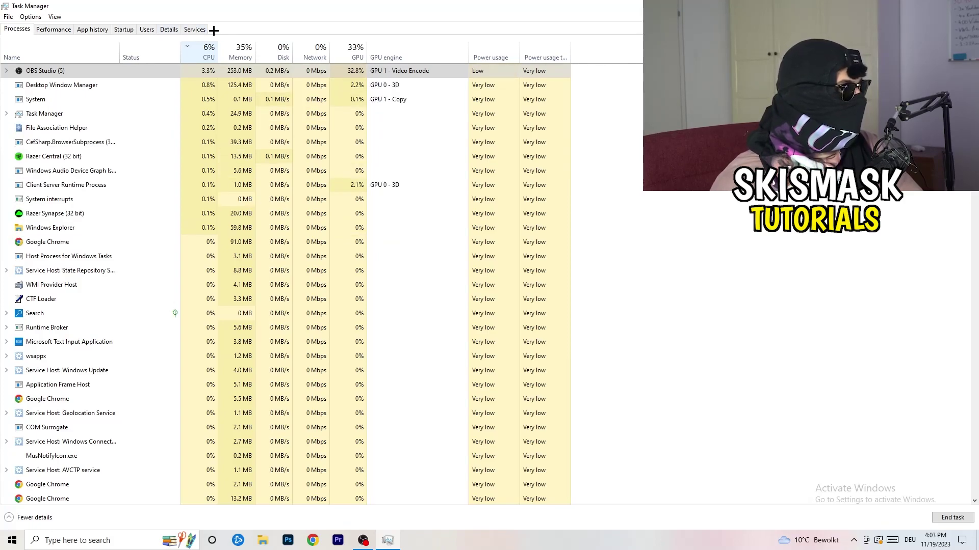
# Inspect the Creative Cloud helper process (PID 11676) in Details, then view the Startup apps list
pyautogui.click(169, 28)
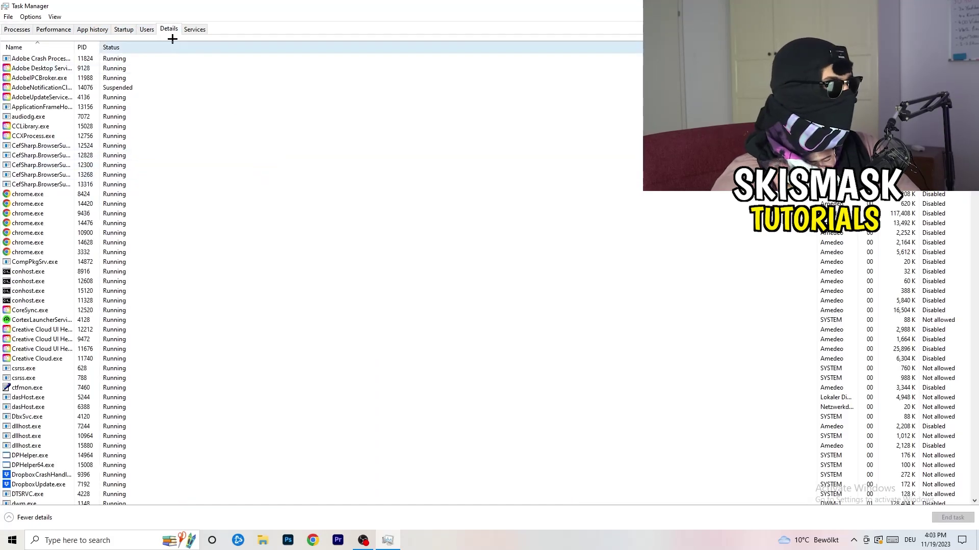
pyautogui.scroll(-10, 145, 265)
pyautogui.scroll(10, 169, 218)
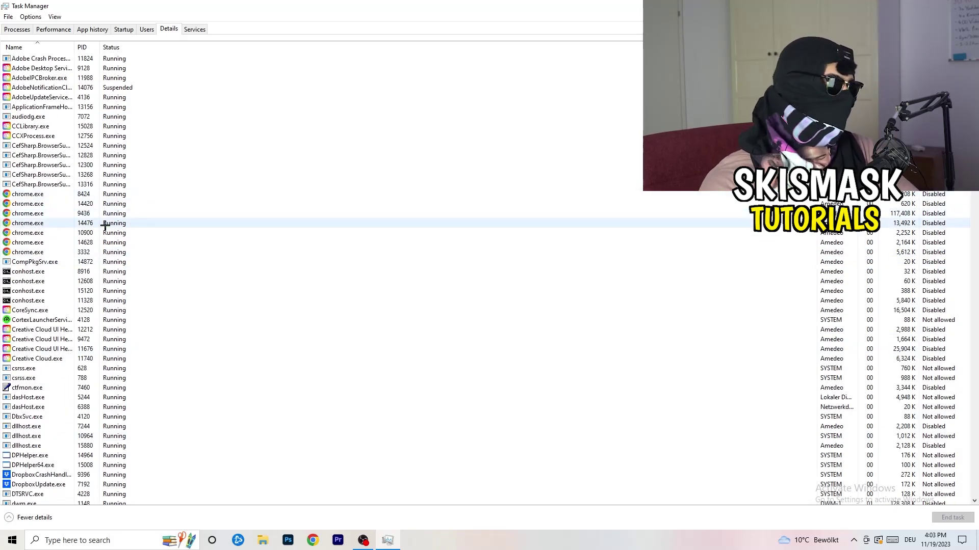
pyautogui.scroll(-3, 57, 276)
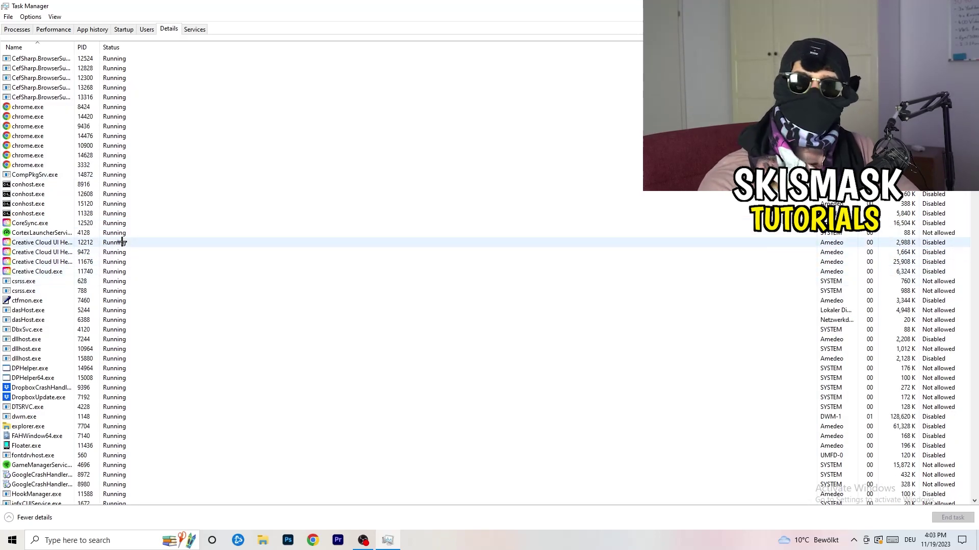
pyautogui.click(41, 261)
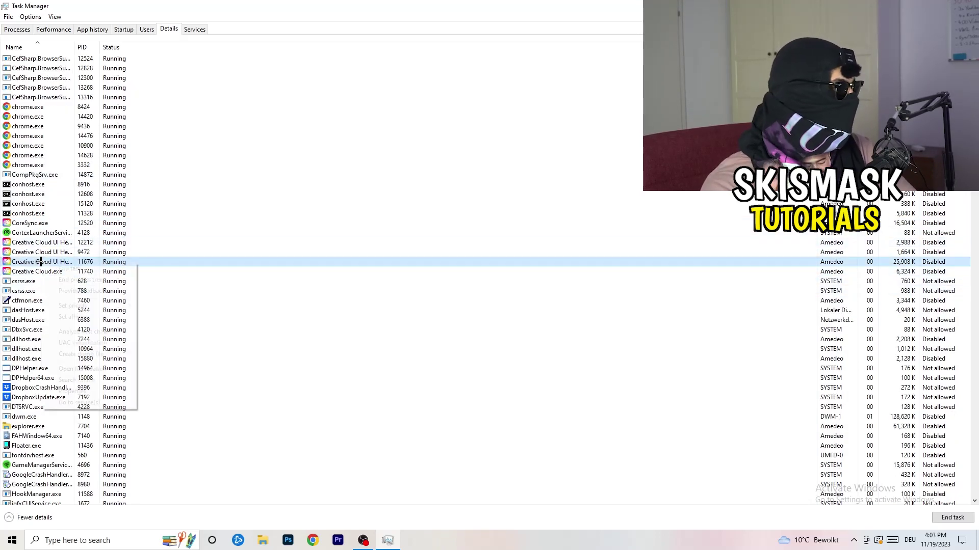
pyautogui.rightClick(41, 261)
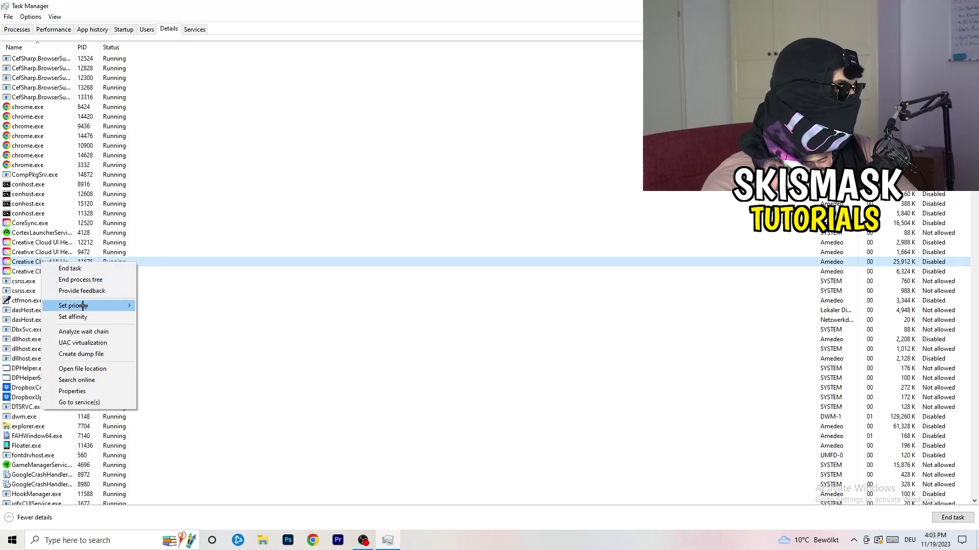
pyautogui.moveTo(83, 306)
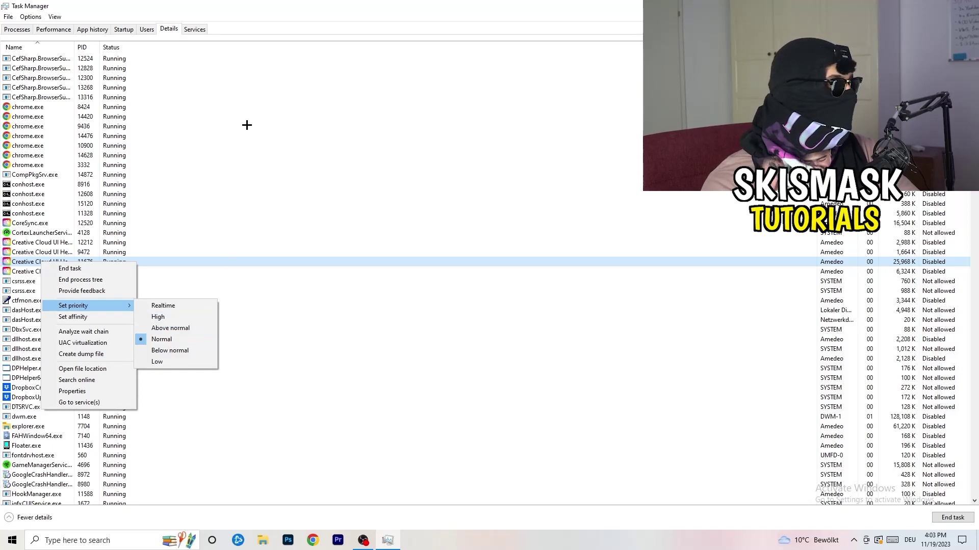
pyautogui.click(134, 33)
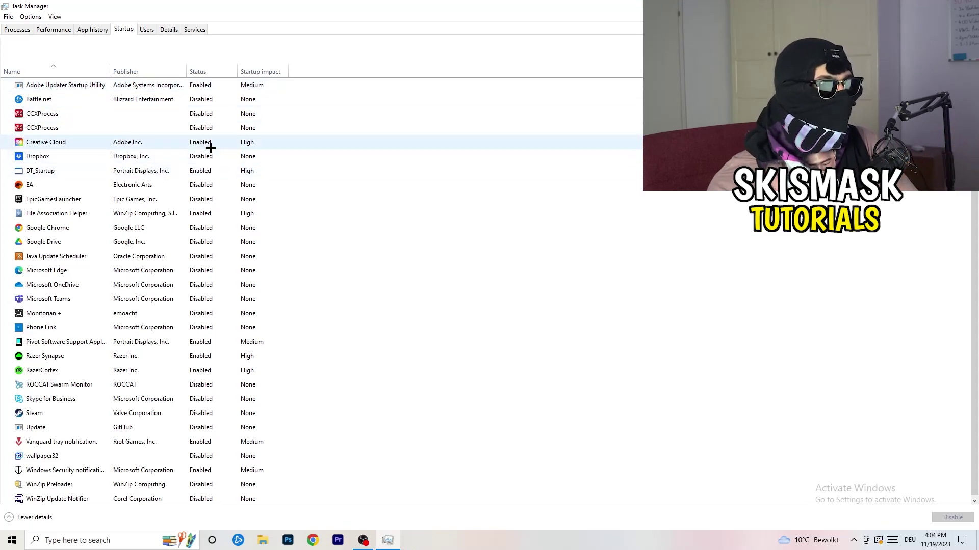
# Check DT_Startup's options, leaving it enabled, and close Task Manager
pyautogui.rightClick(224, 168)
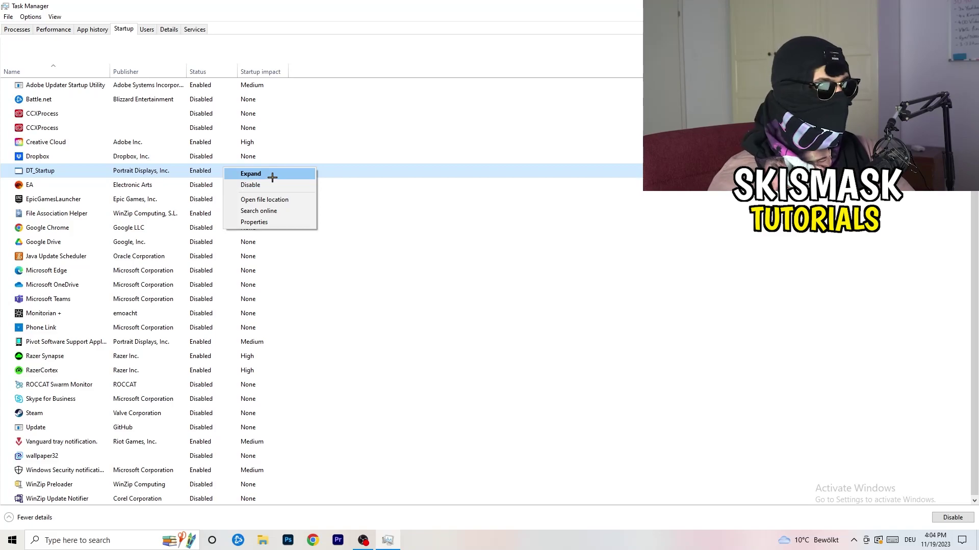
pyautogui.click(572, 34)
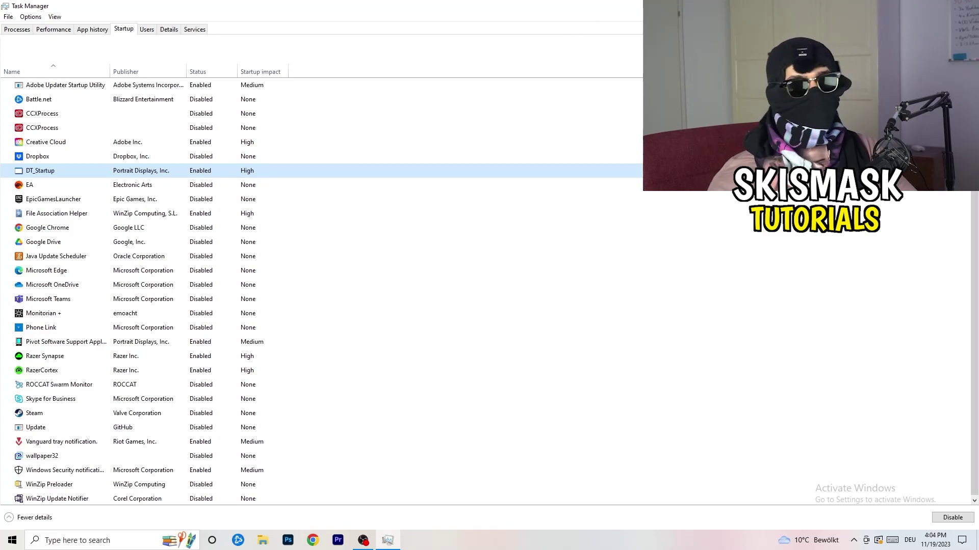
pyautogui.hotkey('alt', 'F4')
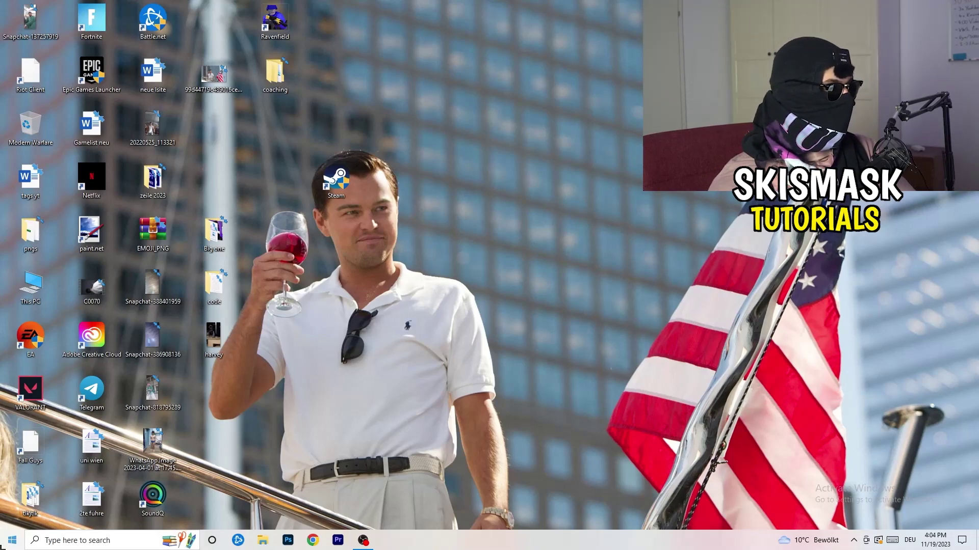
pyautogui.click(9, 542)
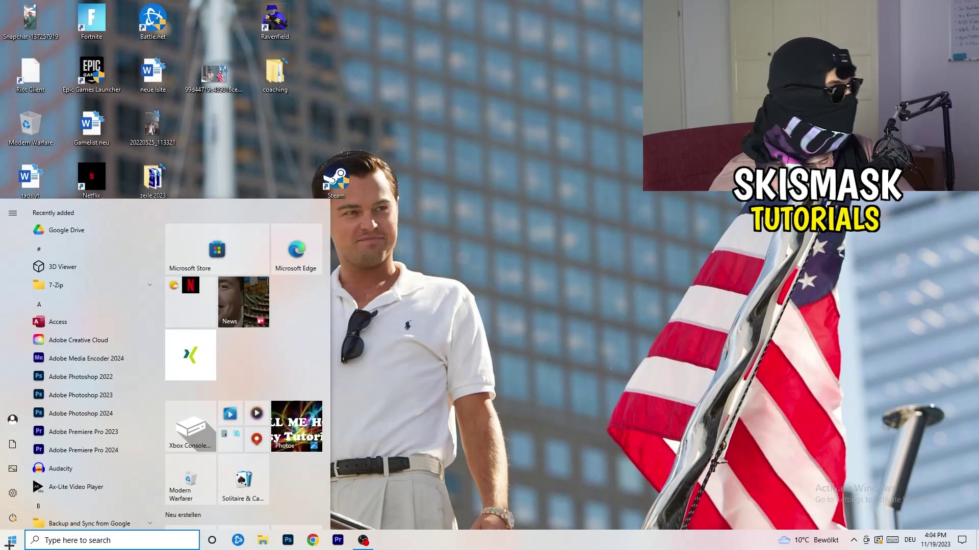
# Keep text scaling at 100% on the 1920 × 1080 display in Display settings
pyautogui.click(13, 493)
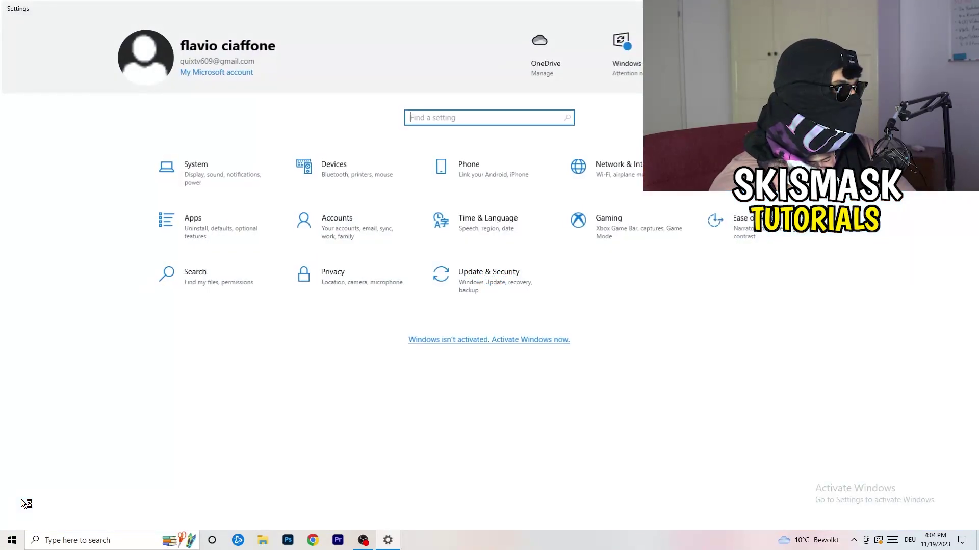
pyautogui.click(230, 164)
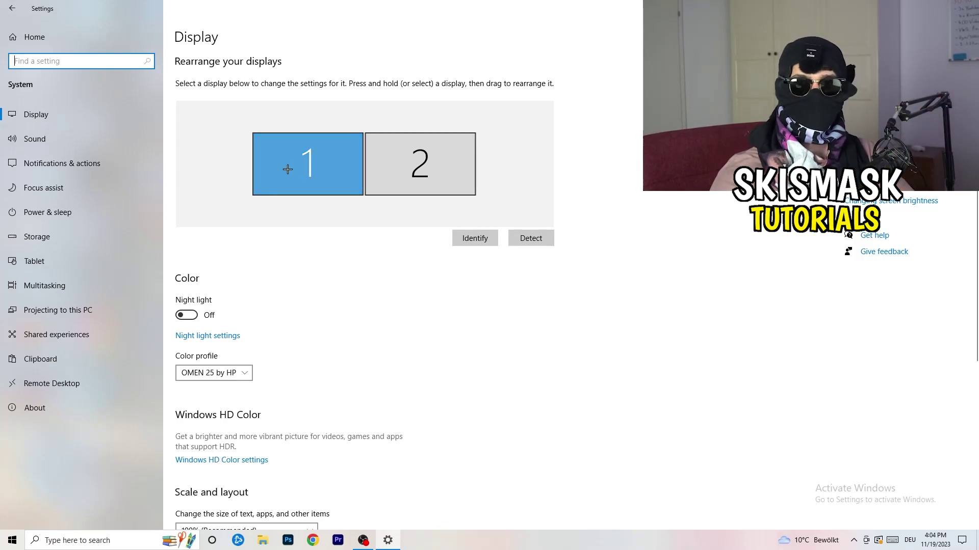
pyautogui.scroll(-5, 355, 186)
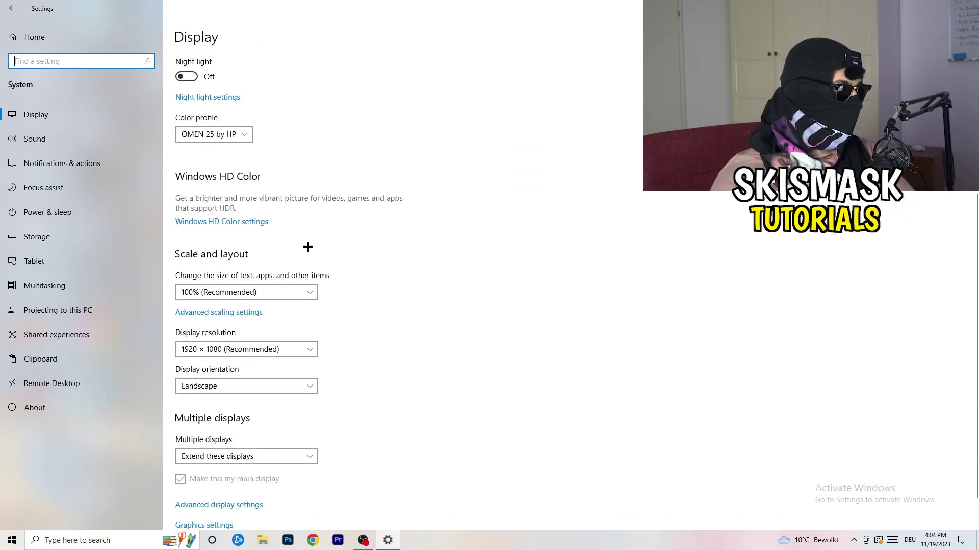
pyautogui.click(280, 294)
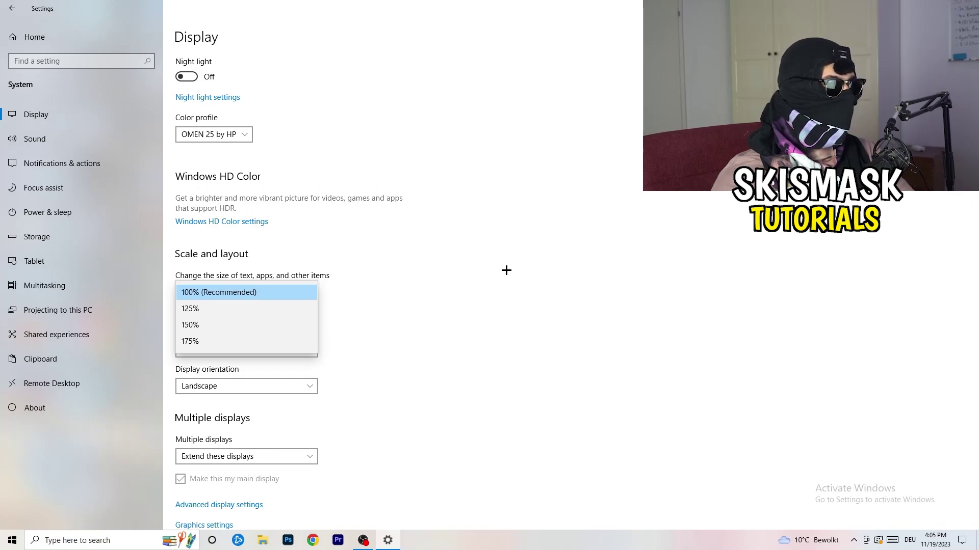
pyautogui.click(513, 271)
pyautogui.scroll(-1, 416, 281)
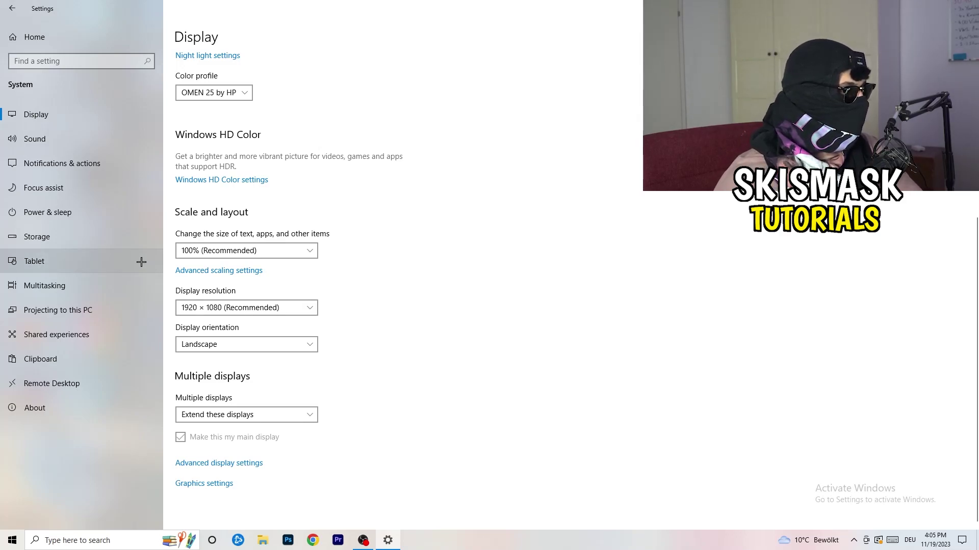
pyautogui.click(76, 216)
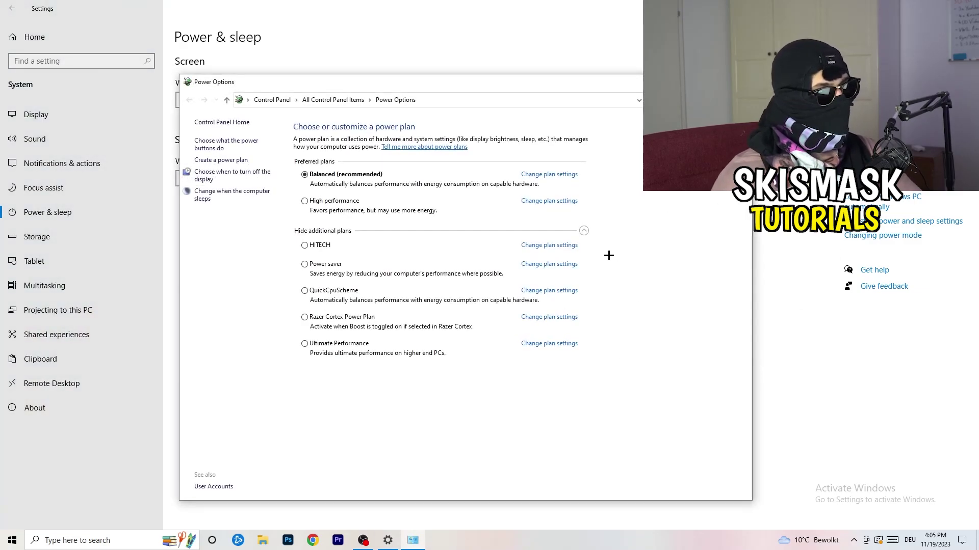
# Collapse and re-expand the additional power plans in Power Options, then close it
pyautogui.click(583, 231)
pyautogui.click(584, 231)
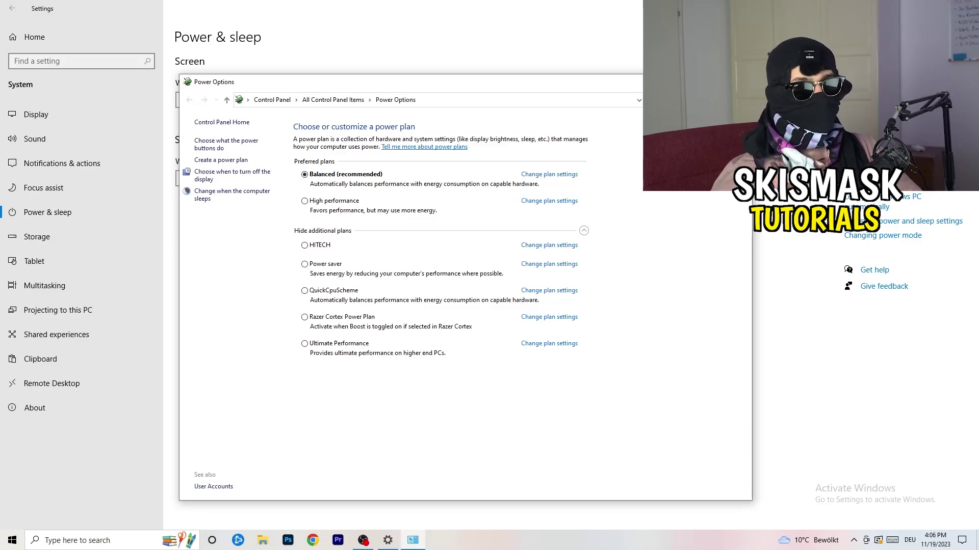
pyautogui.hotkey('alt', 'F4')
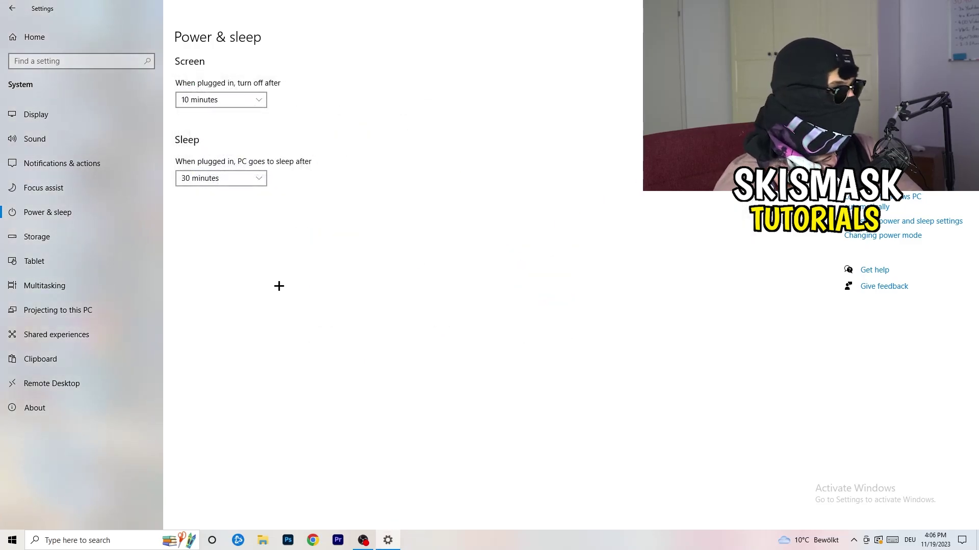
pyautogui.click(68, 244)
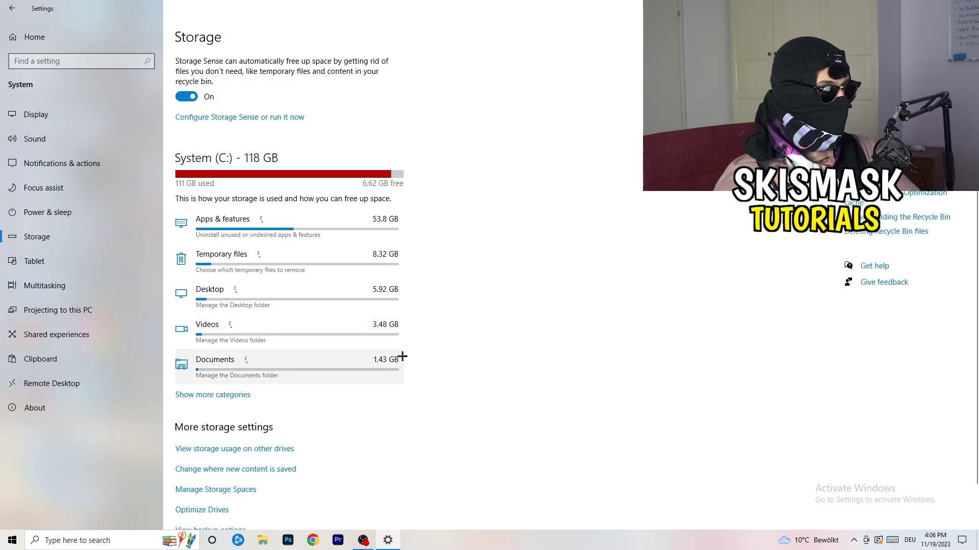
# Turn on deleting unused temporary files and keep Recycle Bin cleanup at 14 days
pyautogui.click(245, 118)
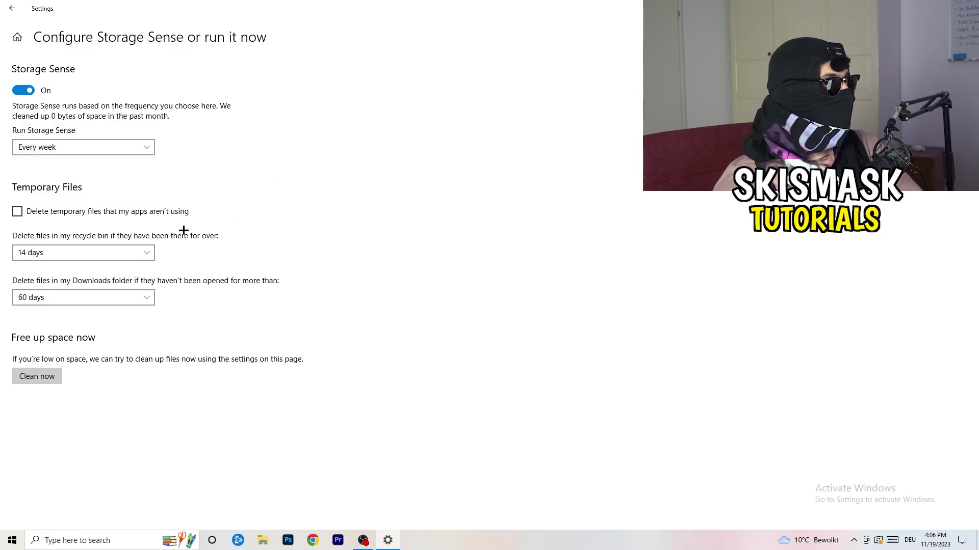
pyautogui.click(59, 212)
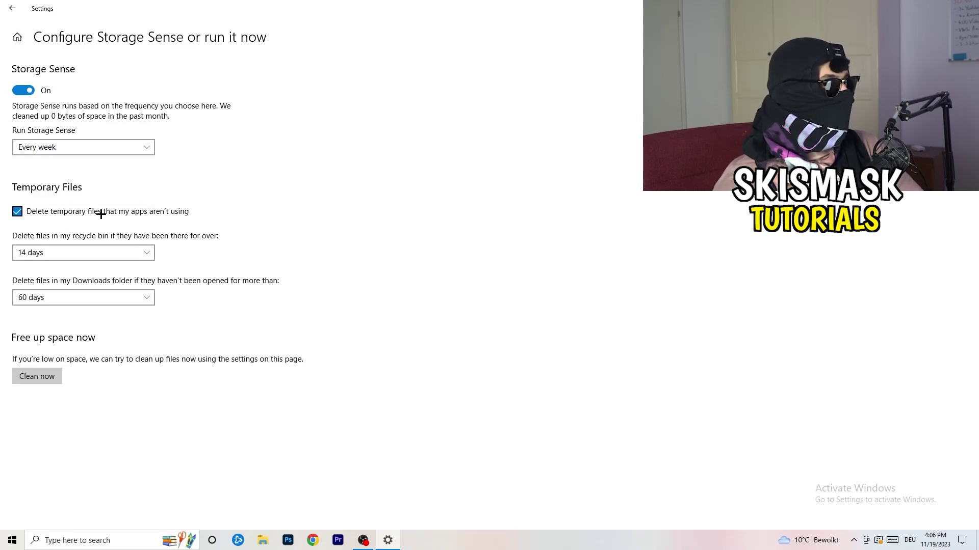
pyautogui.click(74, 254)
pyautogui.click(336, 200)
pyautogui.click(143, 253)
pyautogui.click(429, 187)
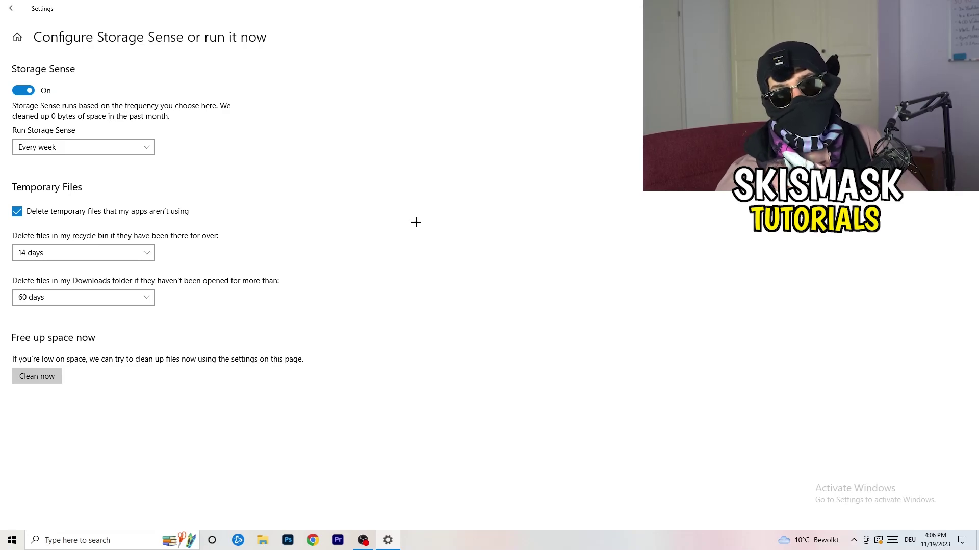
# Keep Downloads cleanup at 60 days and return to the Settings home page
pyautogui.click(88, 298)
pyautogui.click(89, 298)
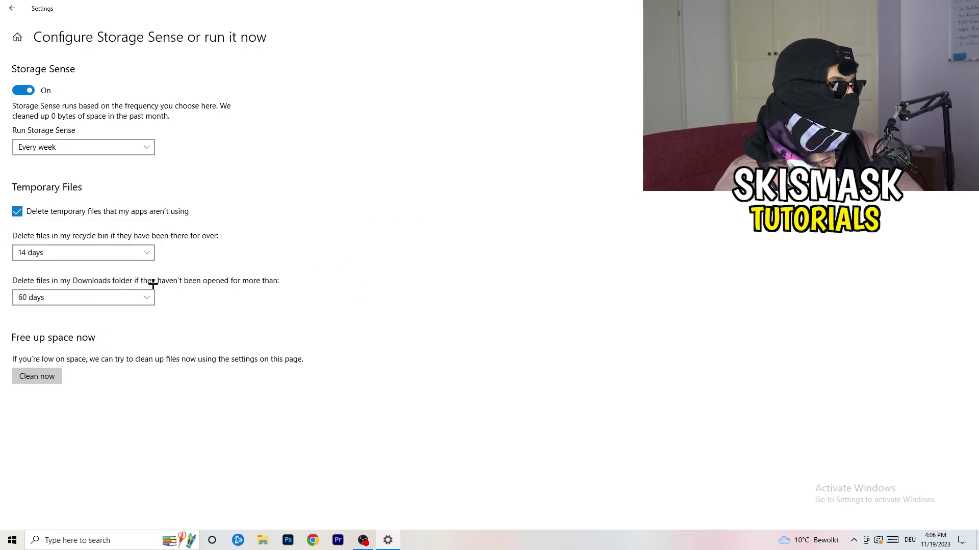
pyautogui.click(100, 305)
pyautogui.click(479, 248)
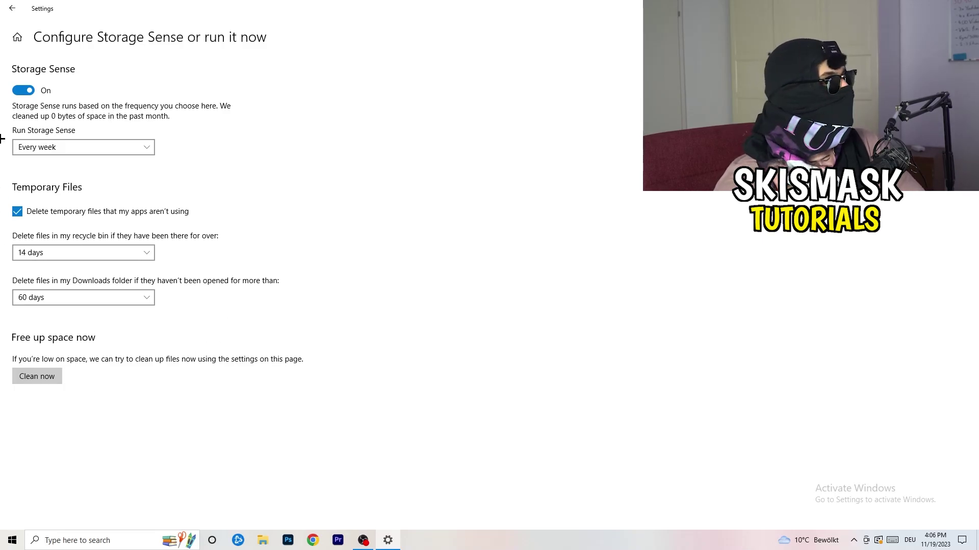
pyautogui.click(11, 8)
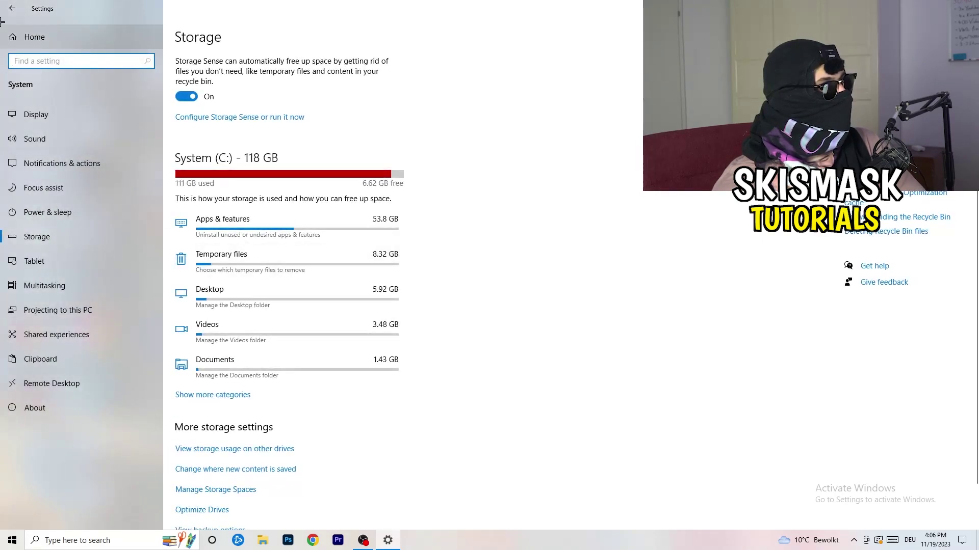
pyautogui.click(12, 8)
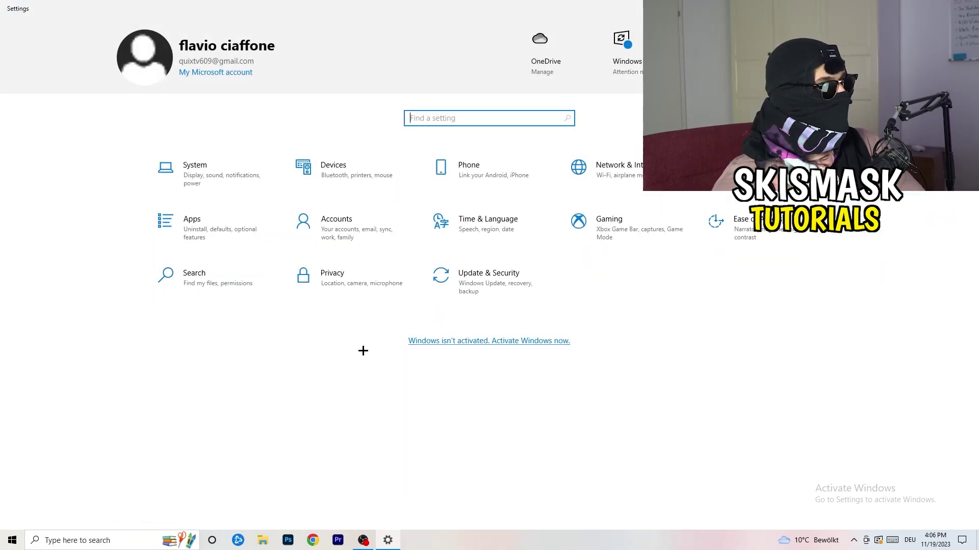
# Review the Windows Update page under Update & Security, then close Settings
pyautogui.click(482, 287)
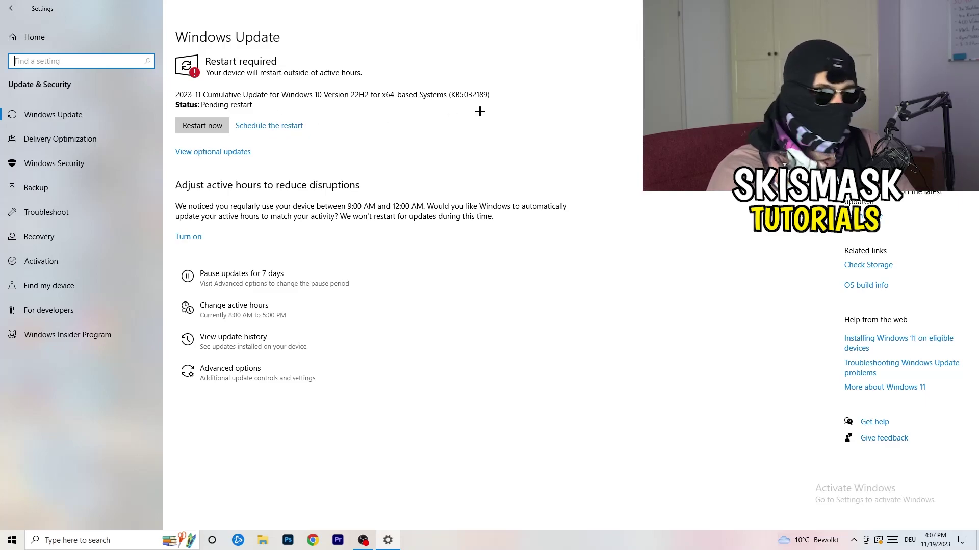
pyautogui.hotkey('alt', 'F4')
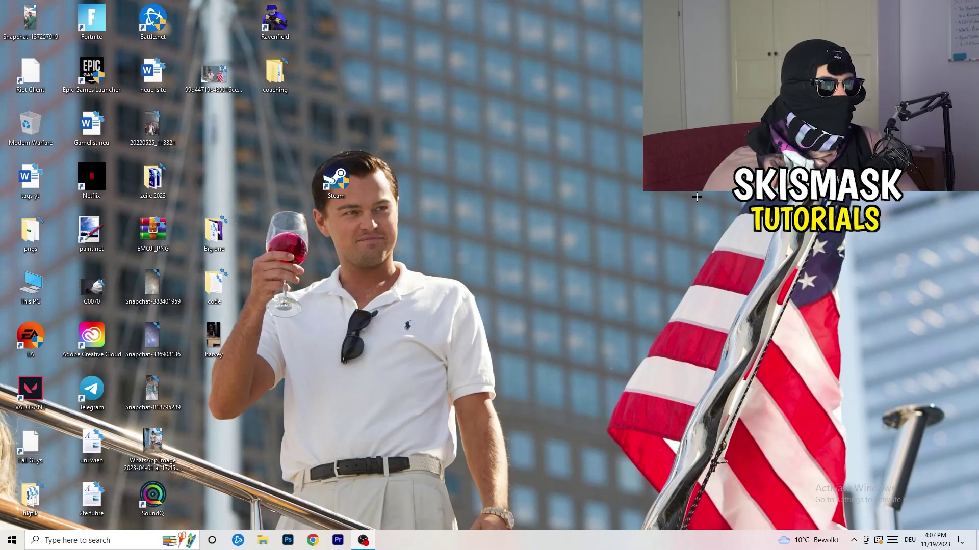
pyautogui.rightClick(593, 215)
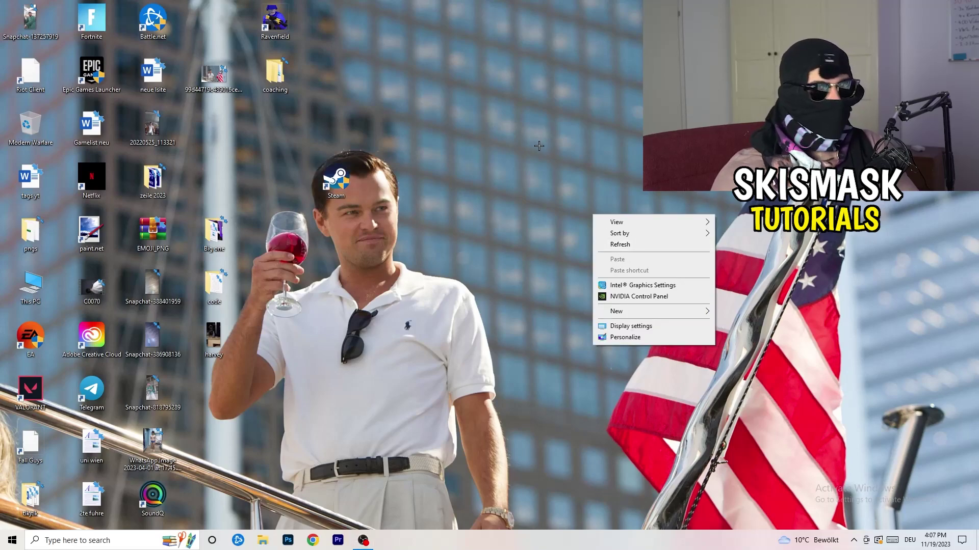
pyautogui.click(652, 298)
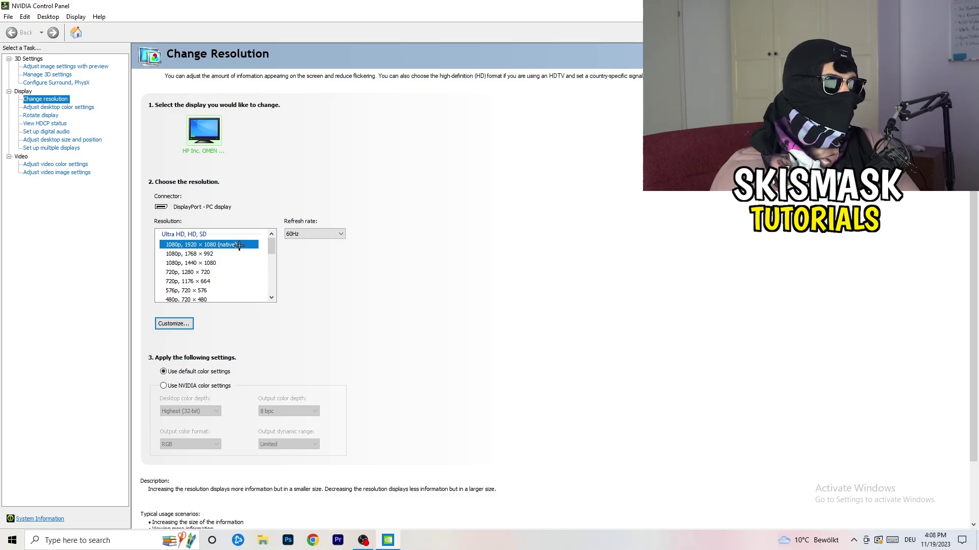
pyautogui.click(53, 67)
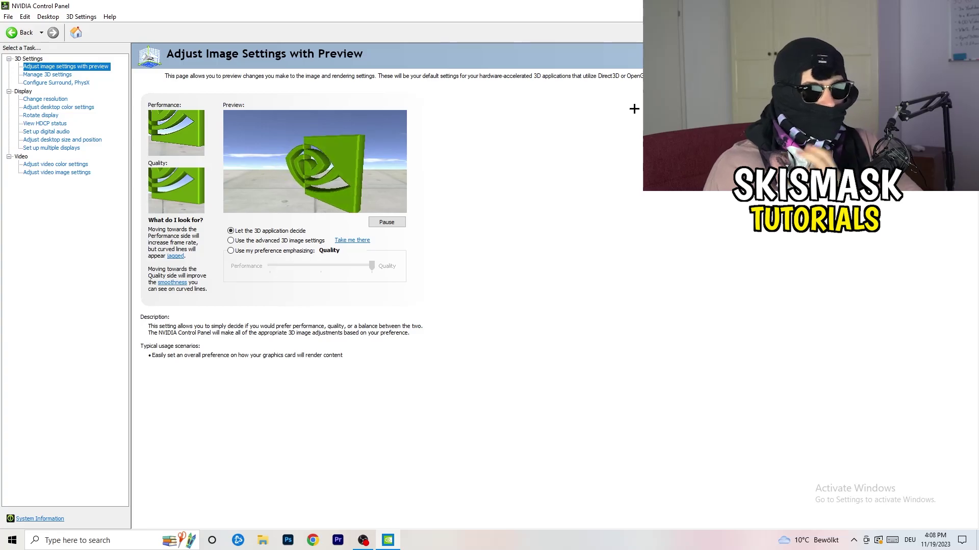
pyautogui.hotkey('alt', 'F4')
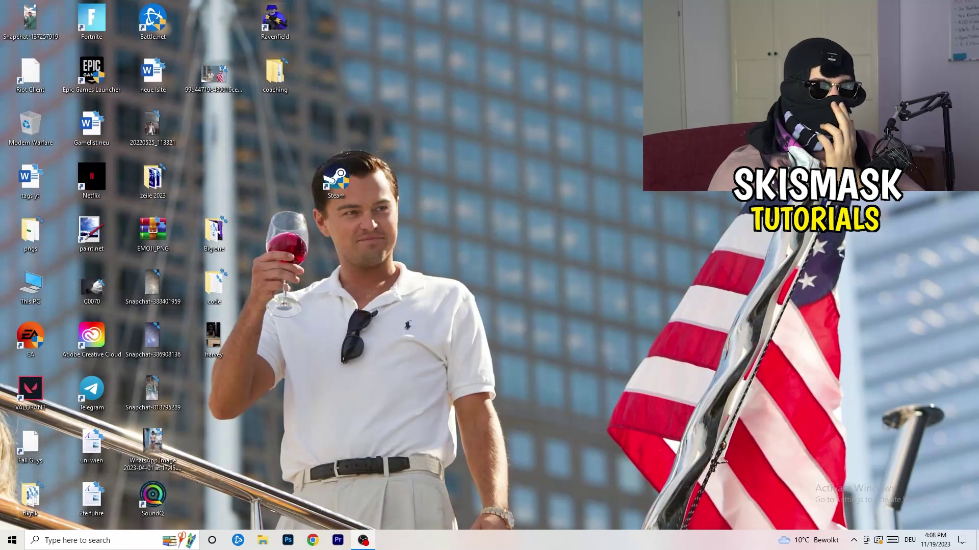